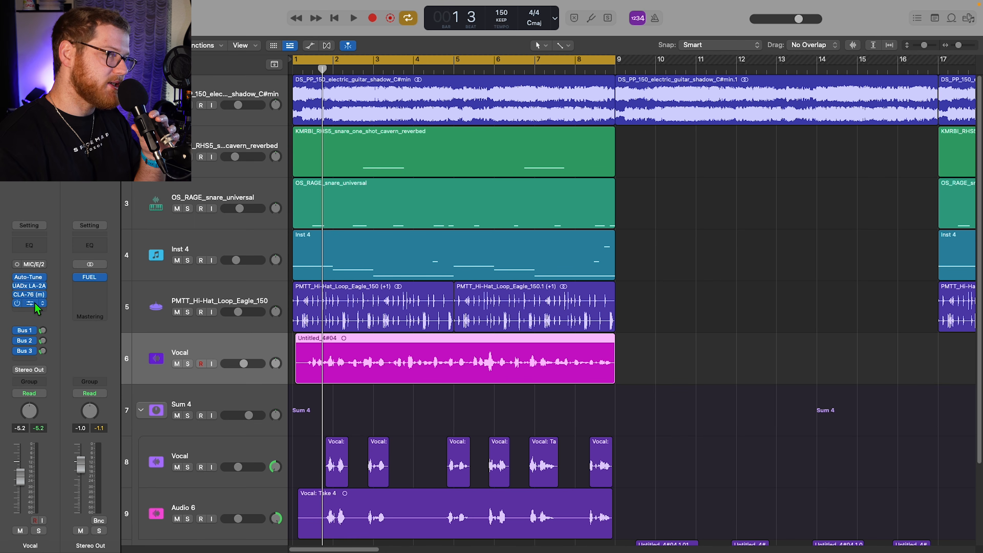
Inspect the routing of the Vocal channel's existing Bus 1, Bus 2 and Bus 3 sends
click(33, 330)
click(61, 320)
click(33, 341)
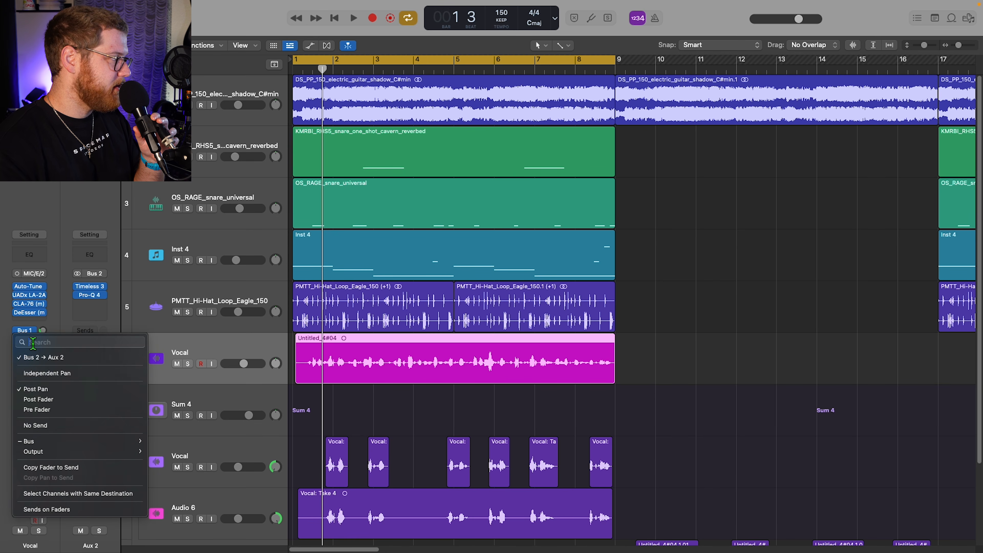
click(59, 329)
click(33, 351)
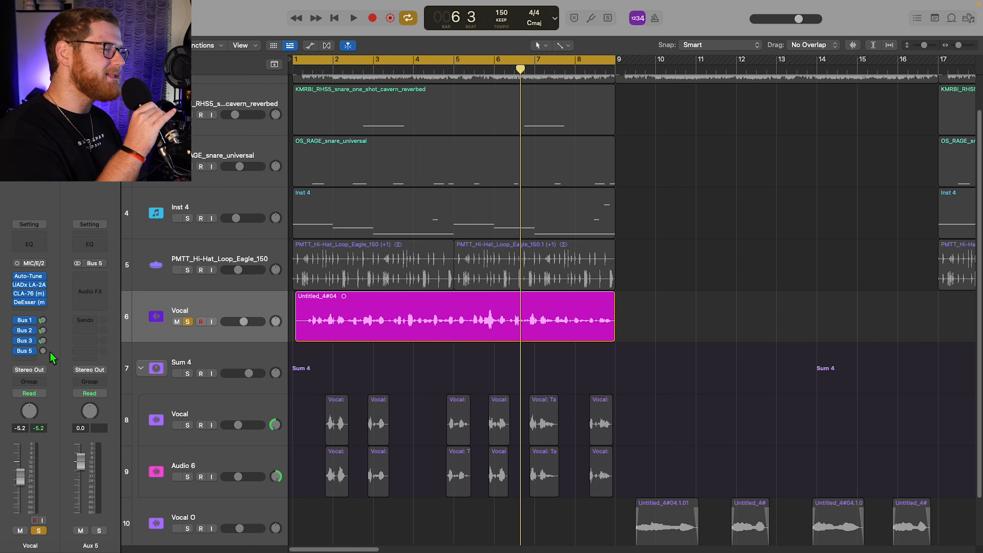
Lower the Aux 5 fader to -4.2 dB and insert the DeEsser (m) plug-in on that channel
click(102, 276)
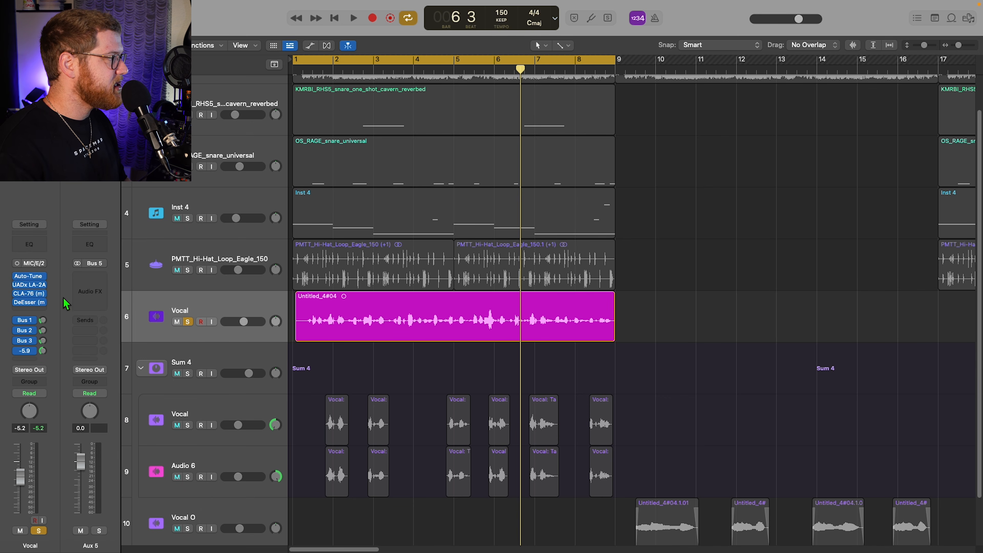
drag(79, 458, 79, 470)
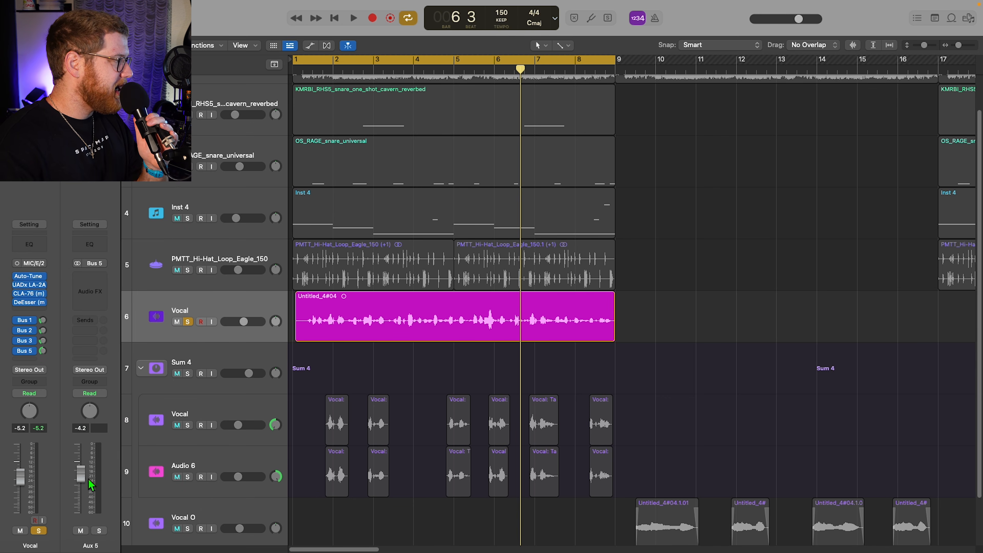
click(93, 285)
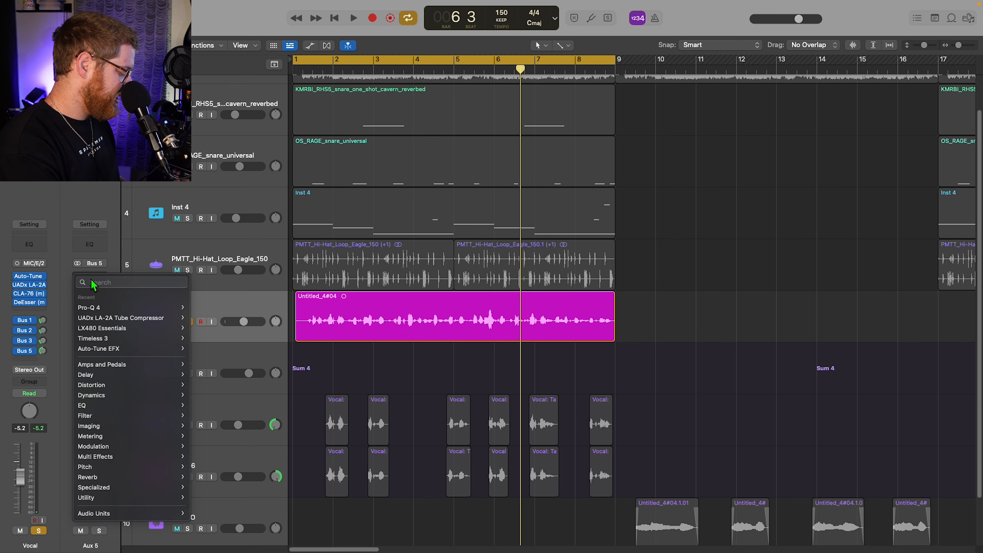
text(dee)
key(Return)
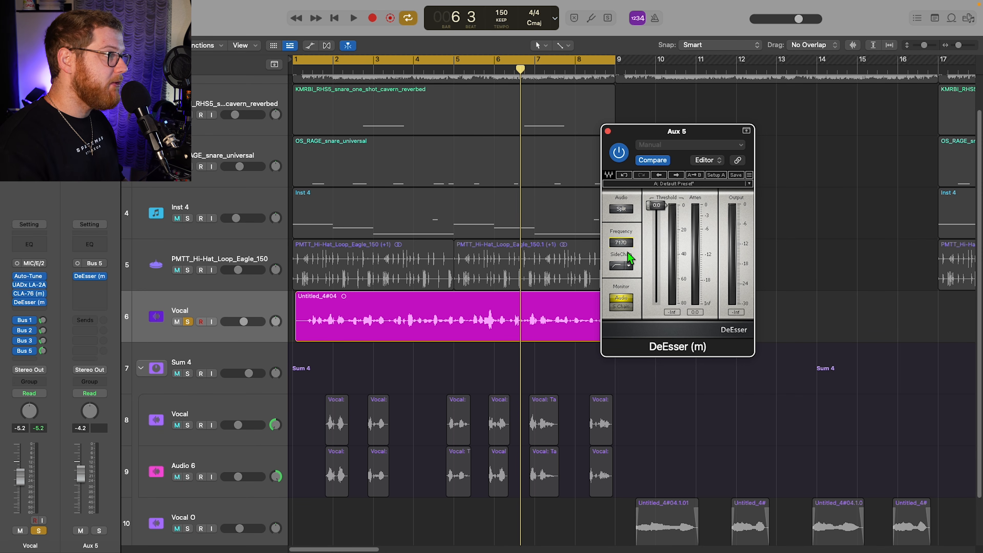
While playing the vocal, set the Aux 5 DeEsser threshold to about -32.7 and lower its frequency to just under 7 kHz
key(space)
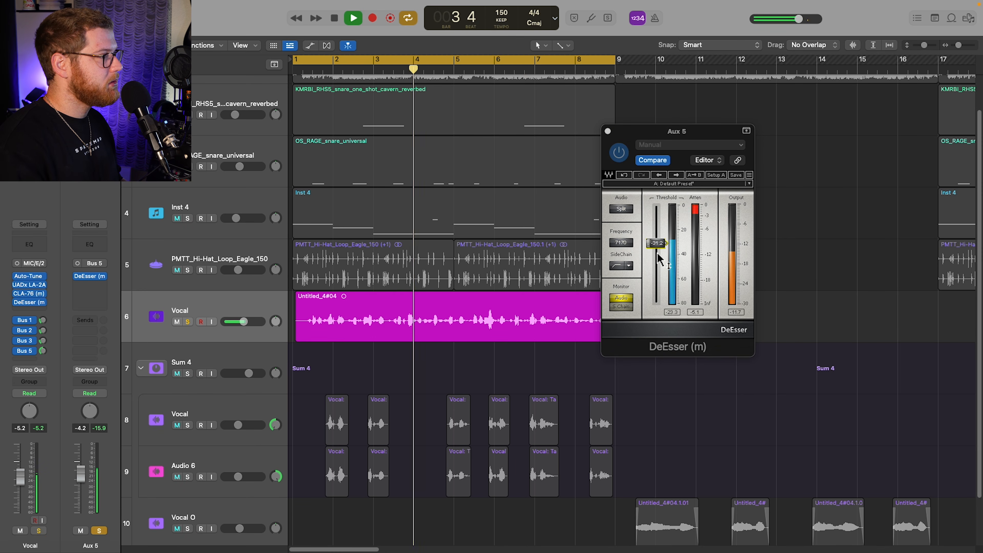
drag(662, 207, 663, 241)
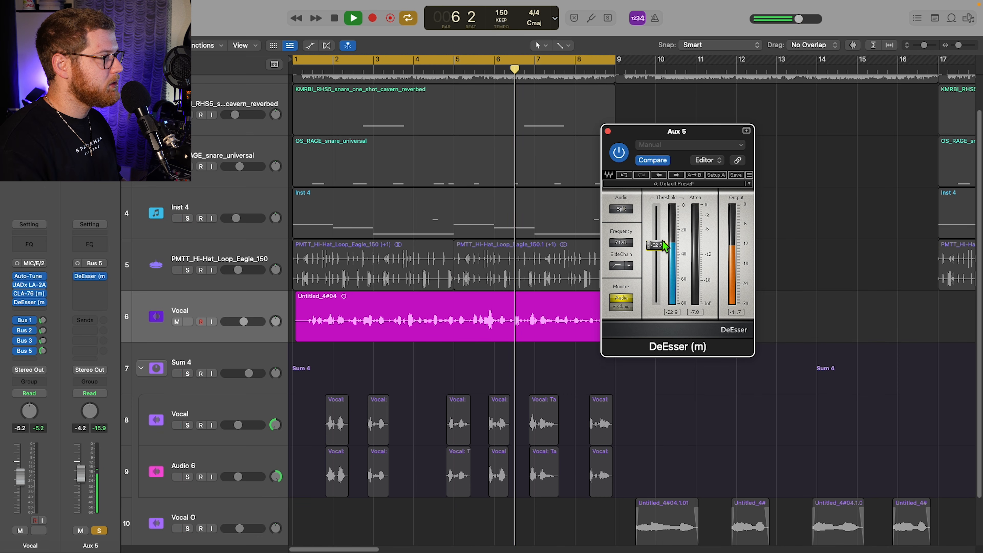
drag(631, 244, 633, 253)
key(space)
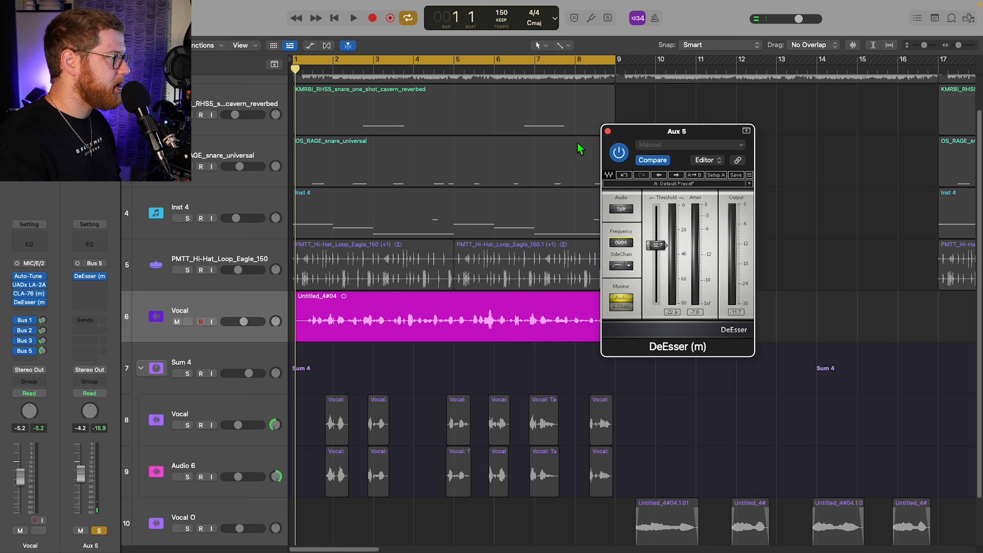
click(608, 132)
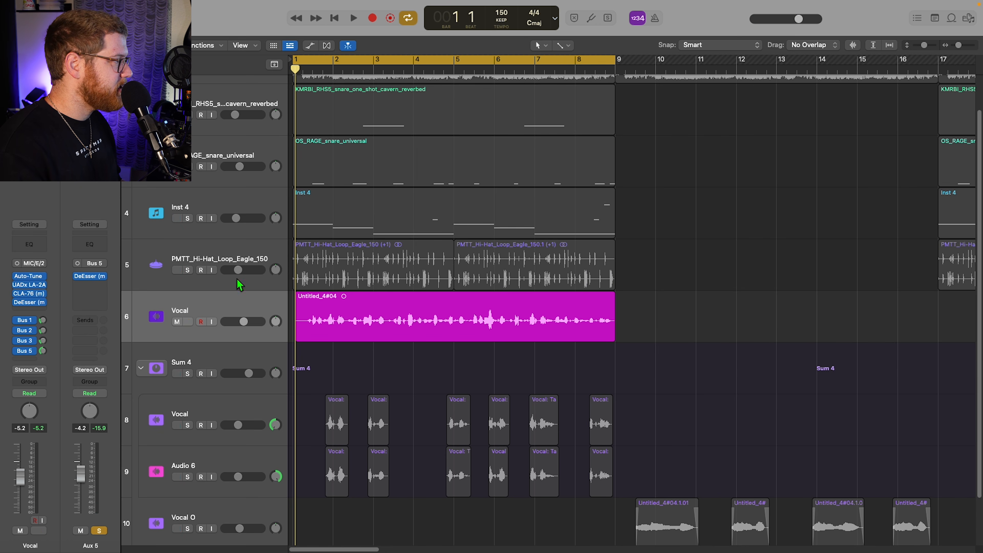
Insert a mono Maag EQ4 after the DeEsser on Aux 5, with the air band at 20 kHz and the air gain at 10
click(104, 286)
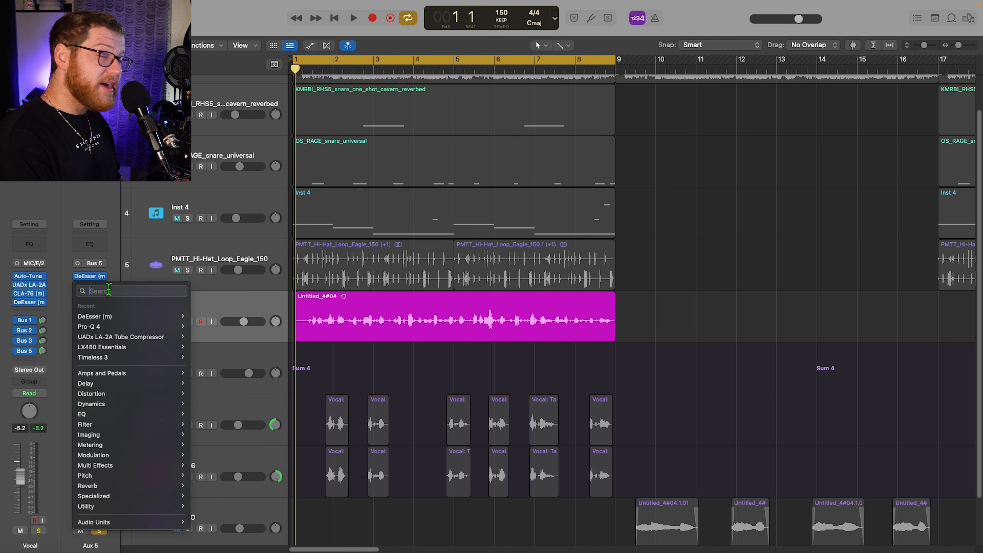
text(maag)
mouse_move(129, 307)
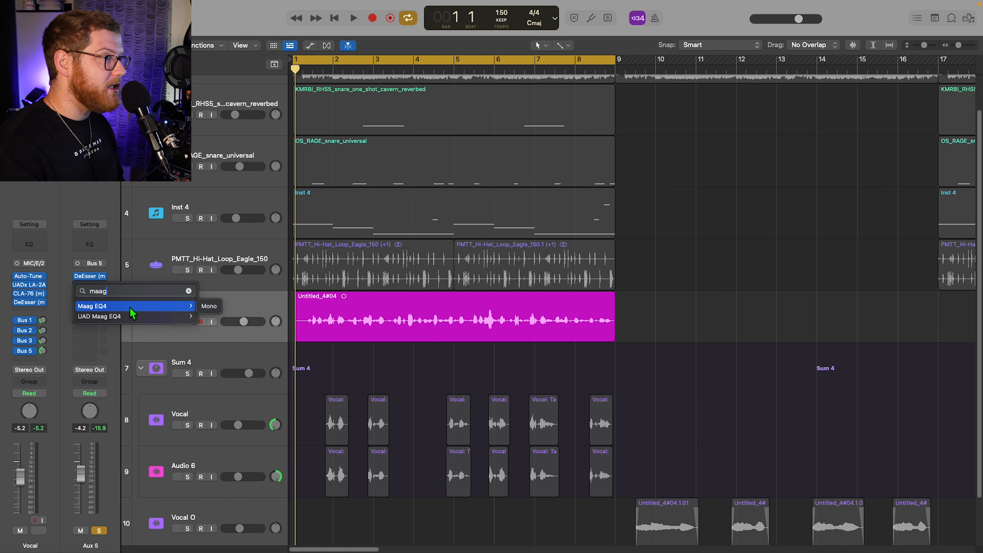
click(209, 306)
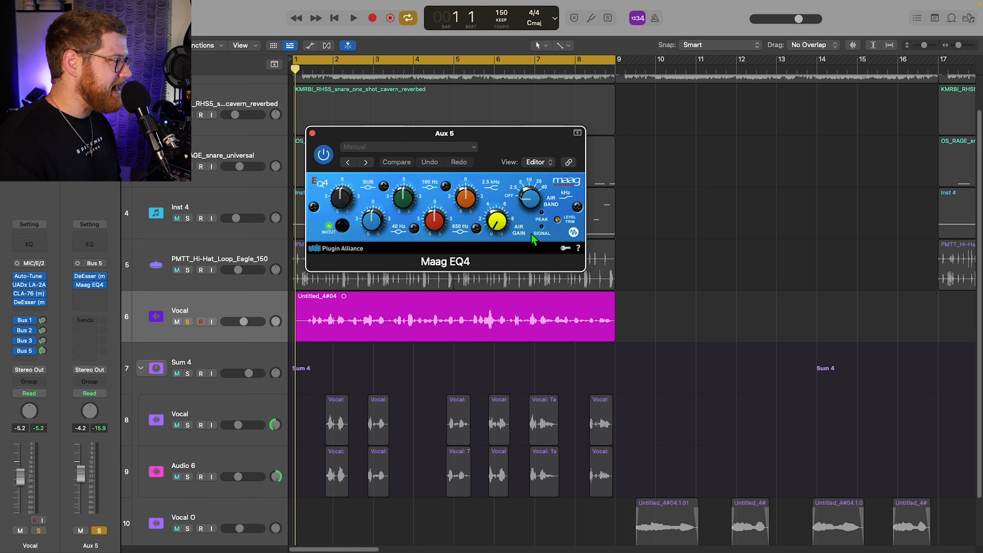
drag(533, 202, 542, 179)
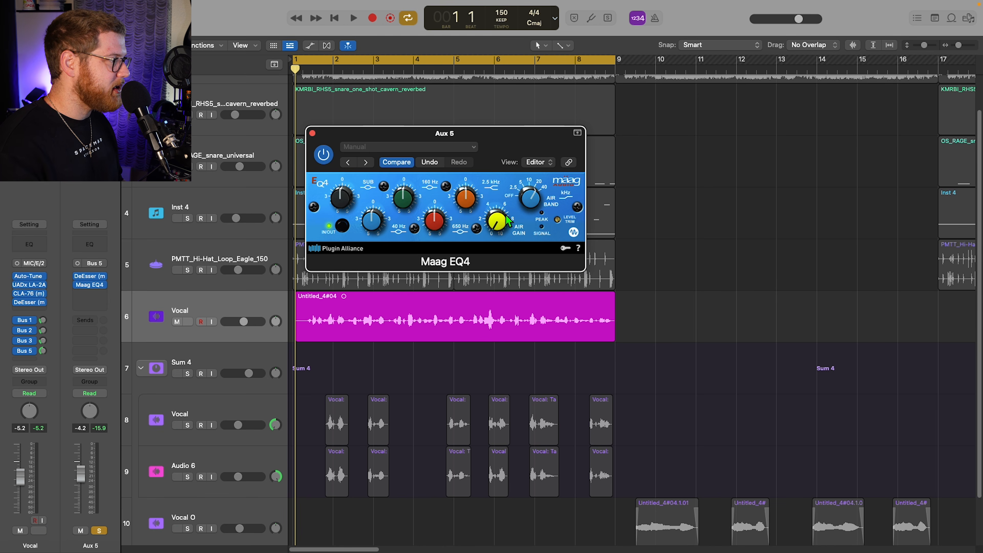
key(space)
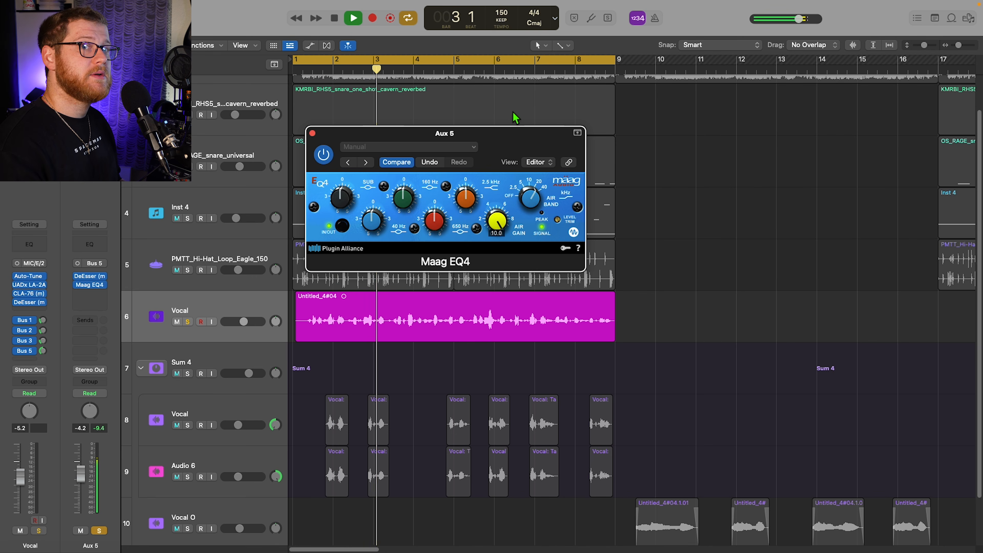
Compare the Aux 5 sound with the DeEsser bypassed and re-enabled
click(77, 275)
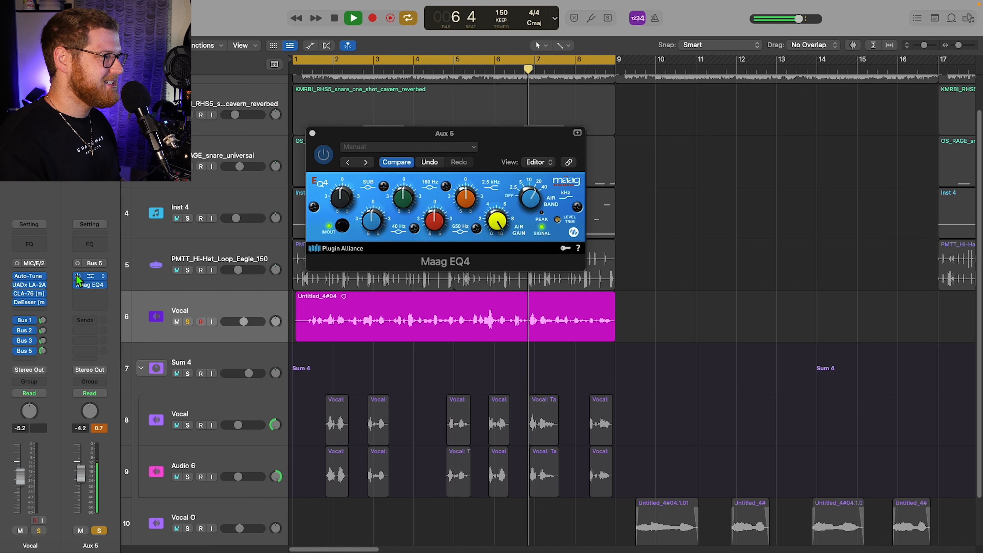
key(space)
click(77, 275)
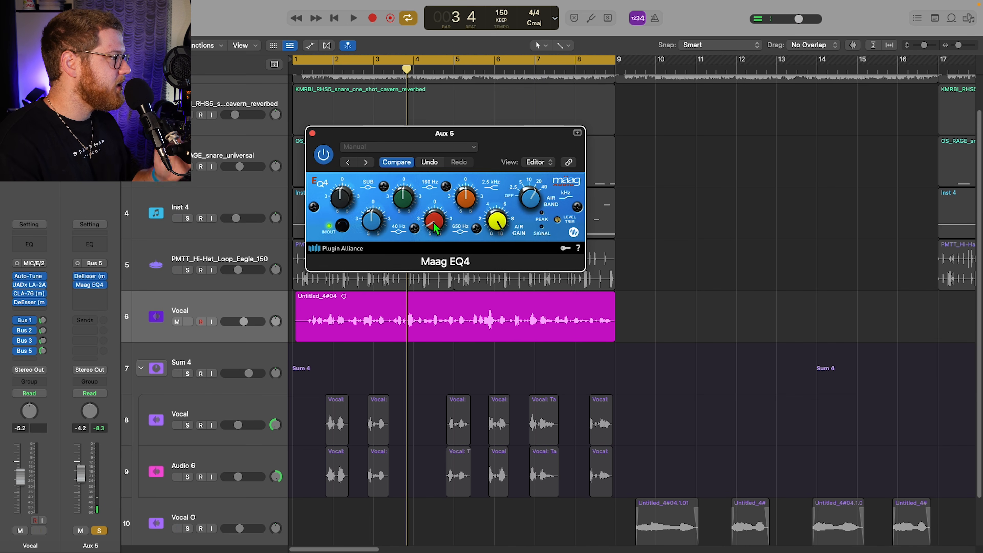
Play the vocal with the Maag EQ4 and DeEsser bypassed, and listen again with both plug-ins enabled
click(323, 154)
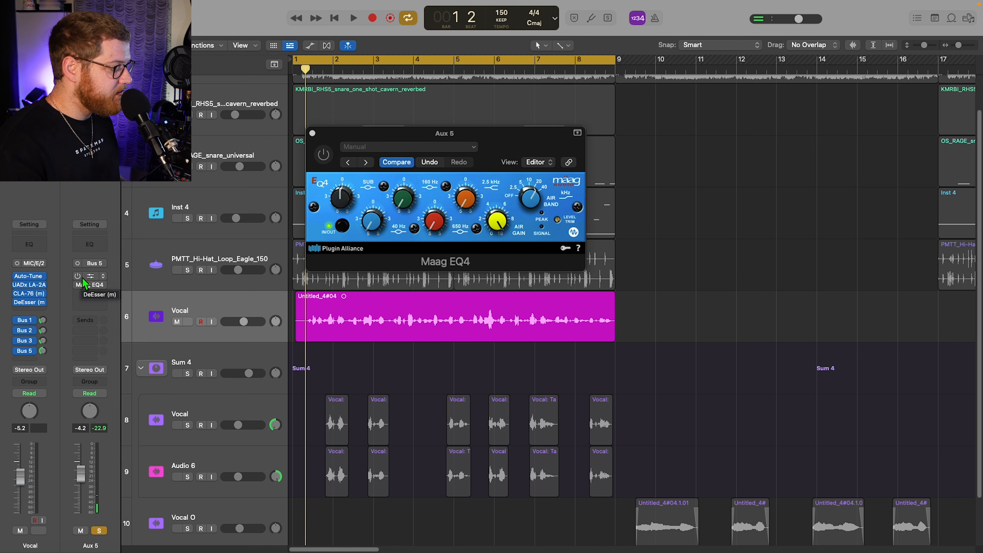
key(space)
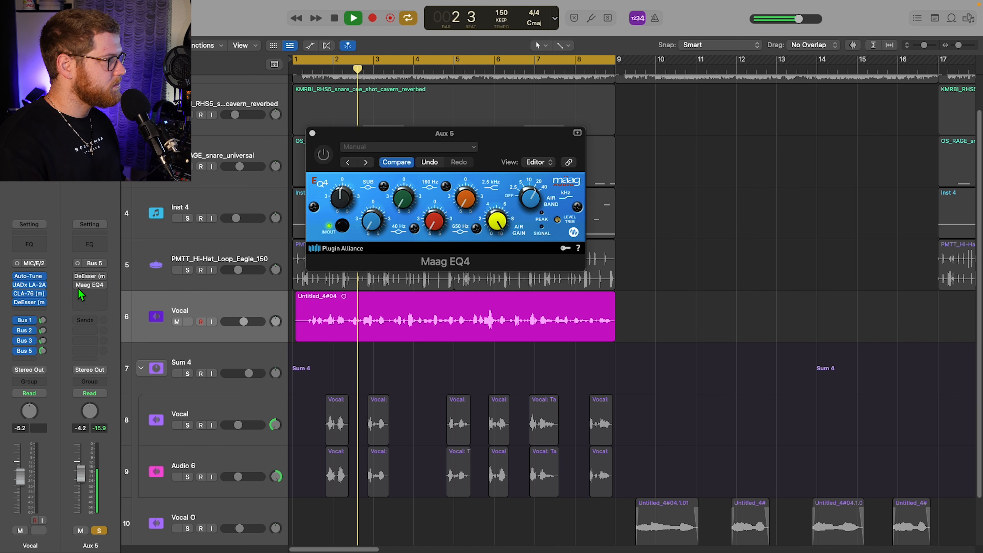
mouse_move(80, 279)
key(space)
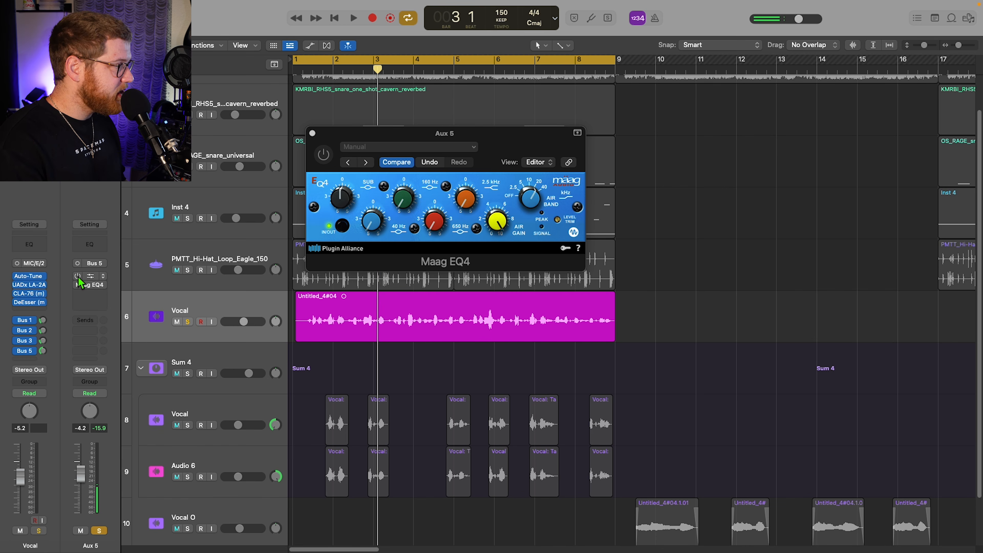
click(78, 276)
key(space)
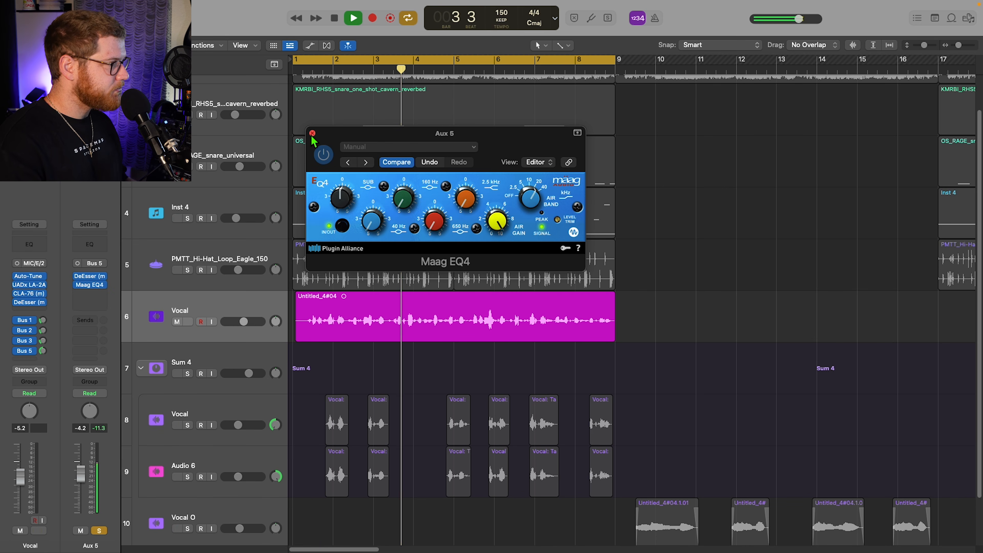
key(space)
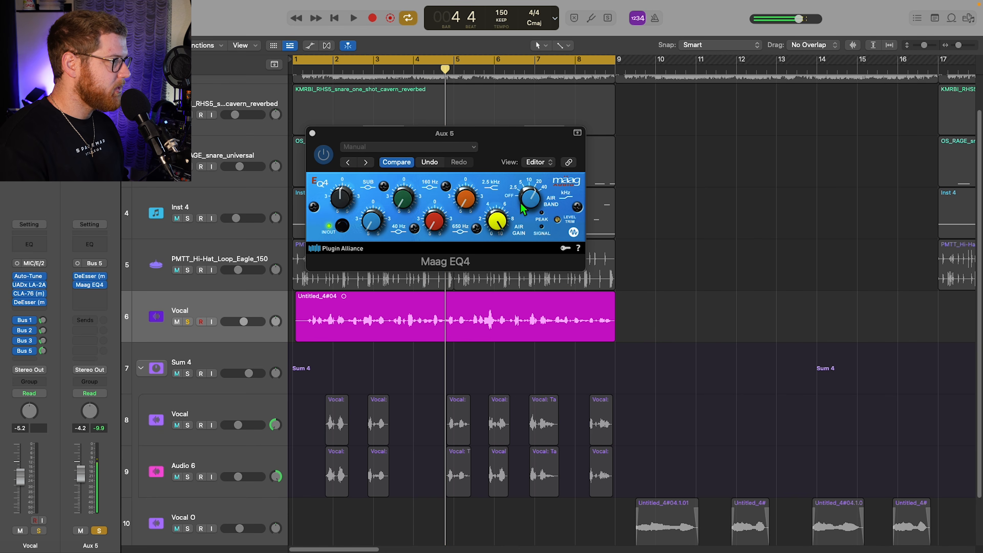
Insert Pro-Q 4 after the Maag EQ4 on Aux 5 and add a low cut at about 150 Hz
click(93, 295)
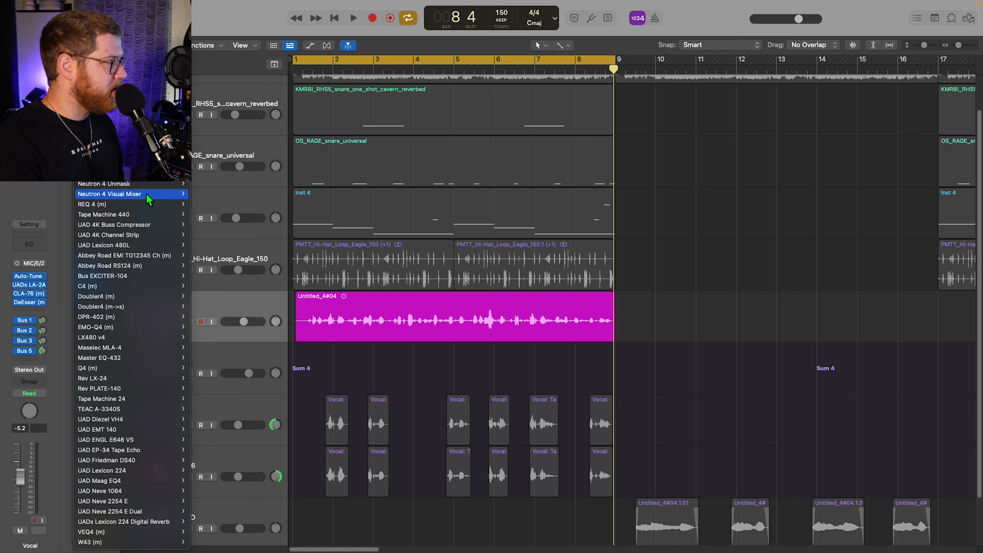
click(131, 62)
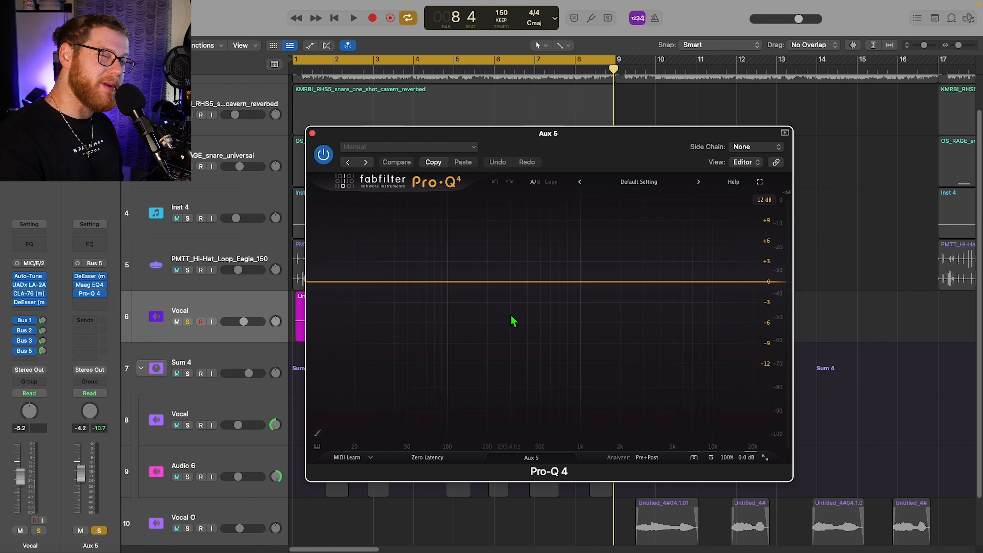
drag(323, 287, 474, 306)
In Pro-Q 4, add a bell cut of about -4.4 dB near 1313 Hz and a high shelf near 11 kHz
key(space)
drag(563, 282, 597, 314)
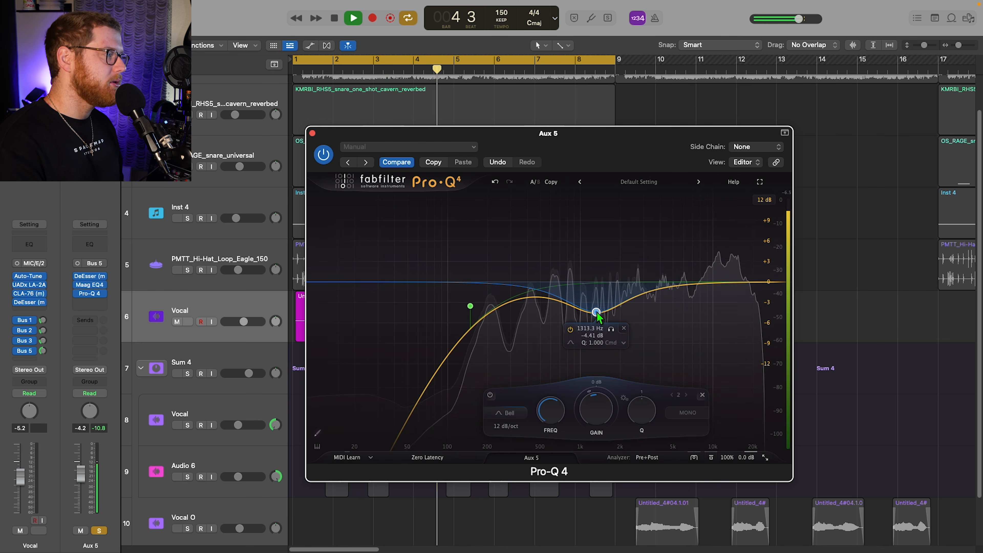
key(space)
click(719, 280)
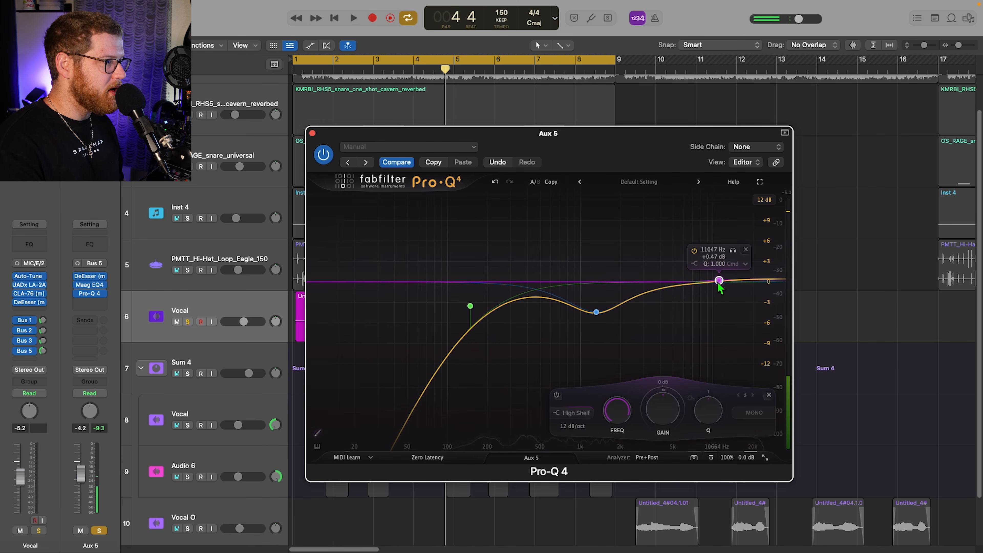
right_click(747, 273)
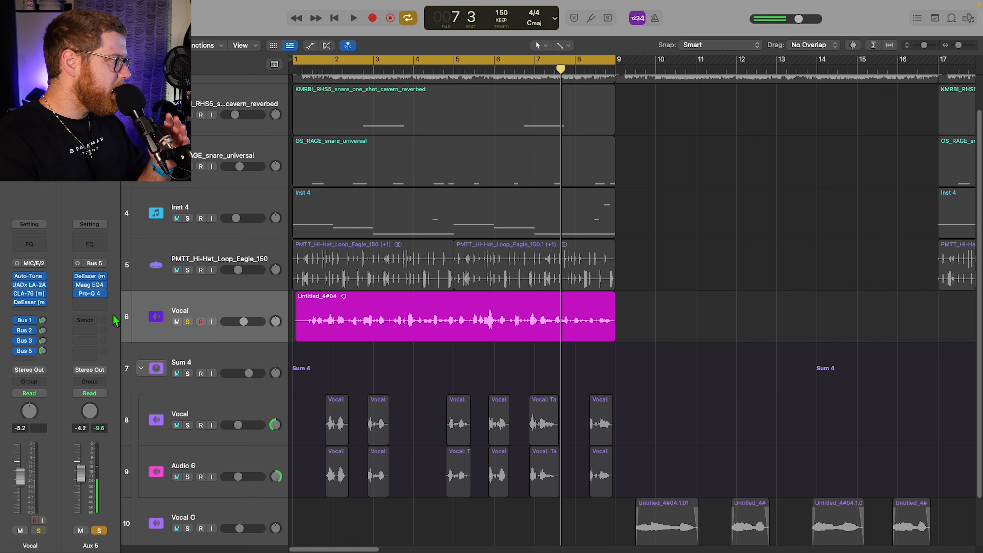
Insert a mono CLA-76 compressor after Pro-Q 4 on Aux 5, with the attack at about 5 and the ratio at 8
click(93, 302)
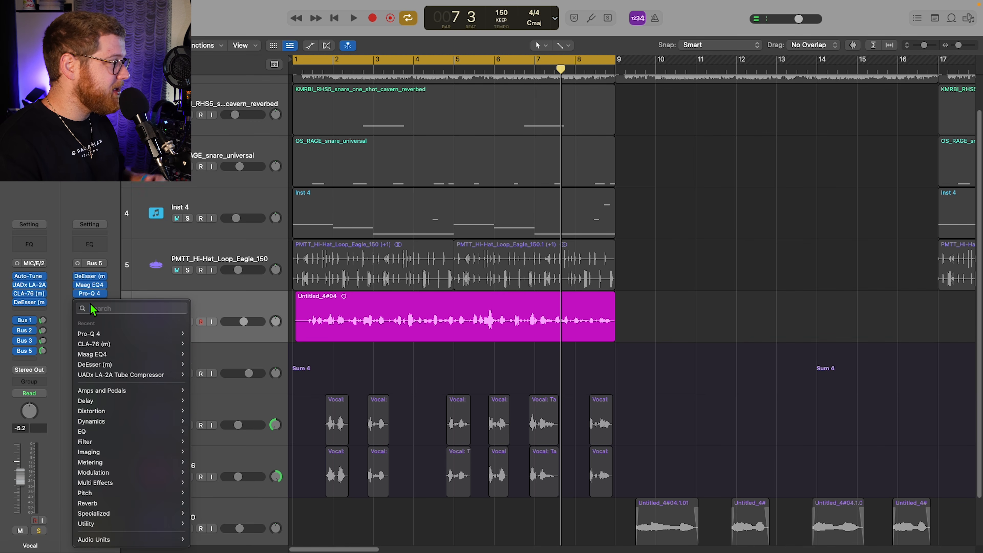
mouse_move(126, 343)
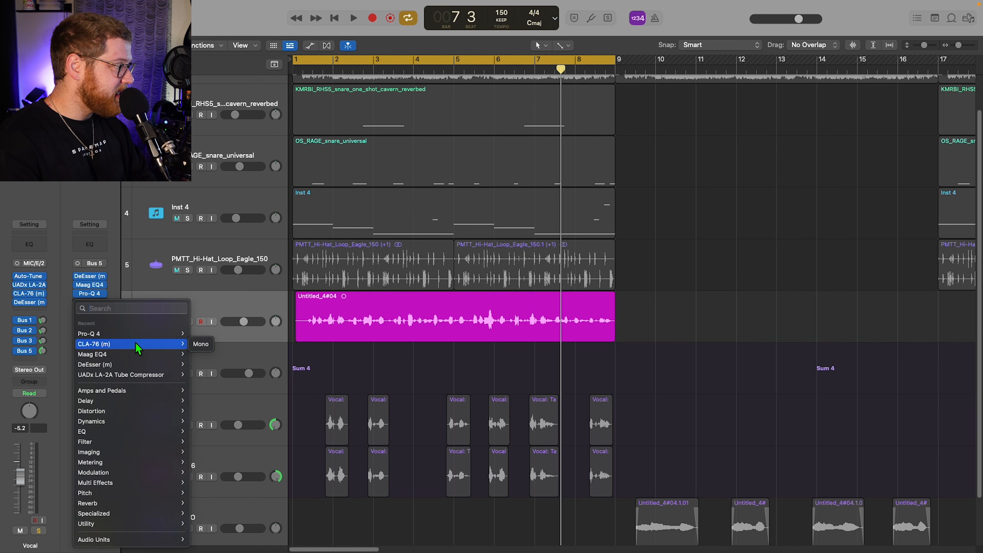
click(200, 344)
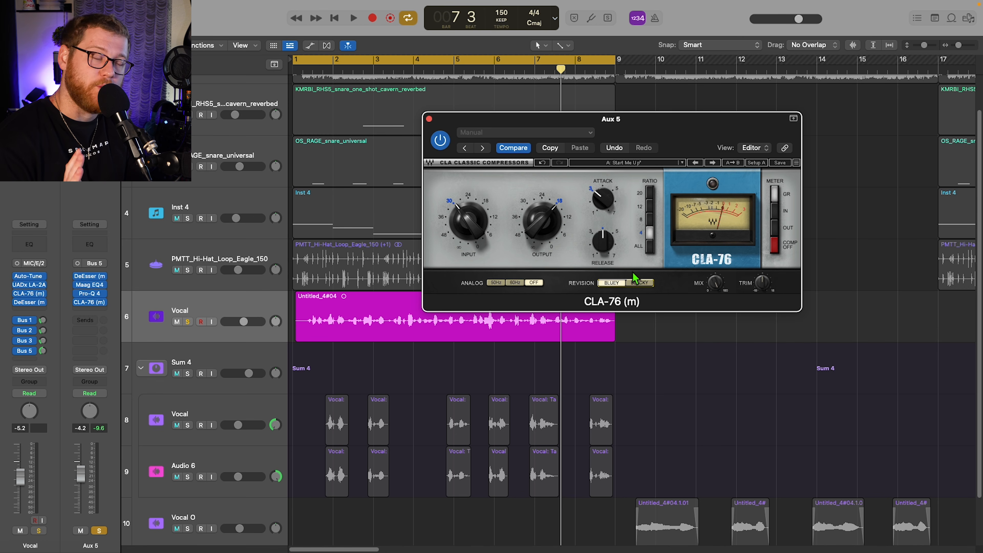
drag(605, 195, 638, 327)
click(650, 222)
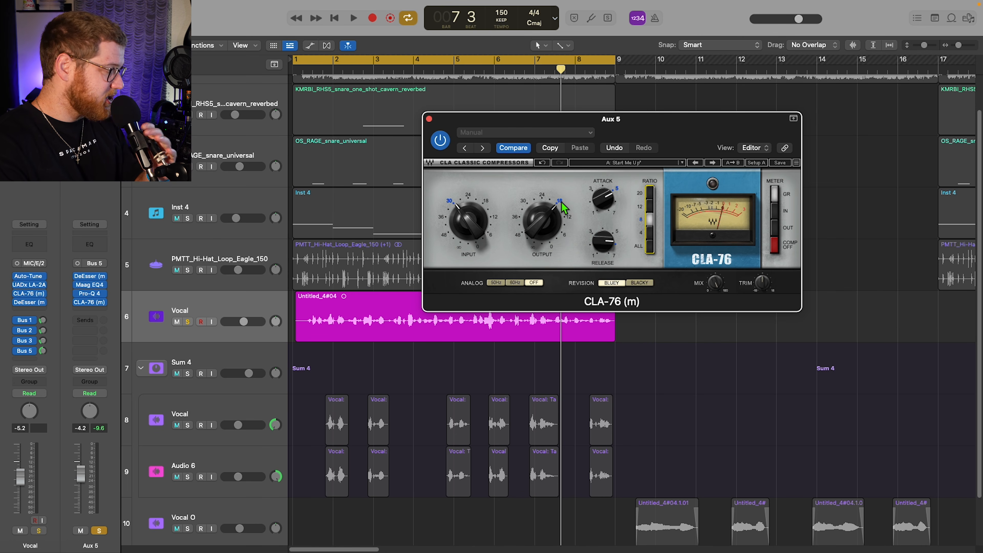
During playback, raise the CLA-76 input above -30, reduce the attack and set the release to about 4.77
key(space)
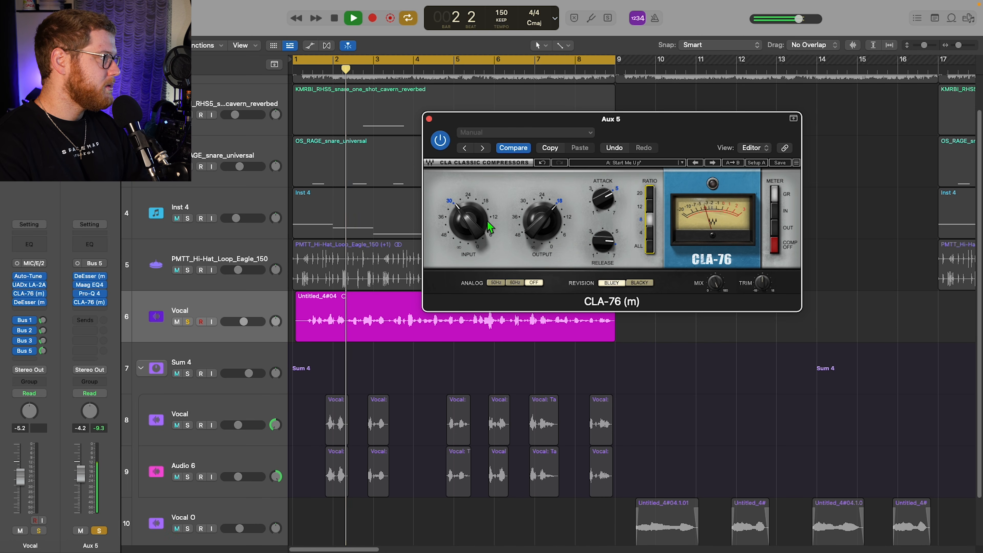
mouse_move(471, 225)
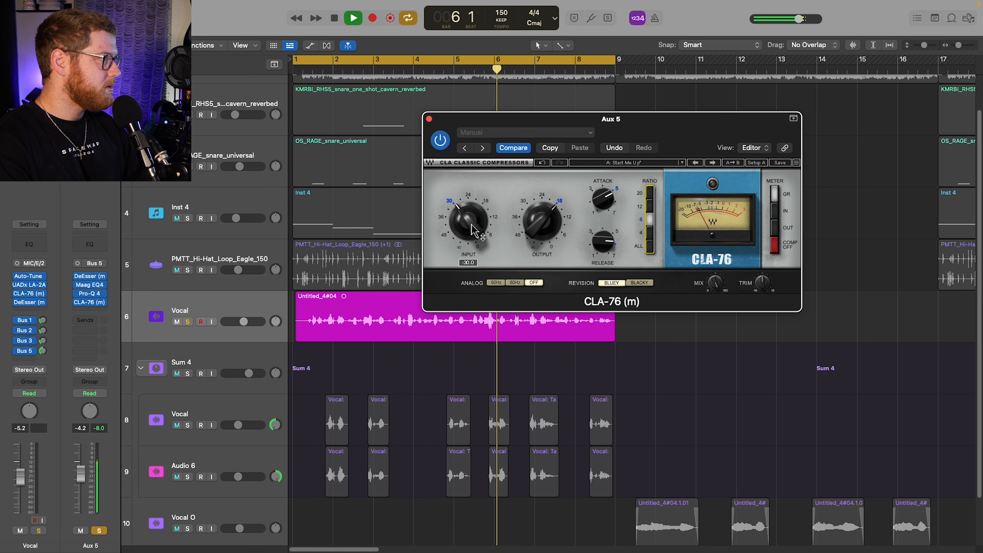
mouse_move(473, 231)
mouse_down()
mouse_move(477, 219)
mouse_move(472, 228)
mouse_up()
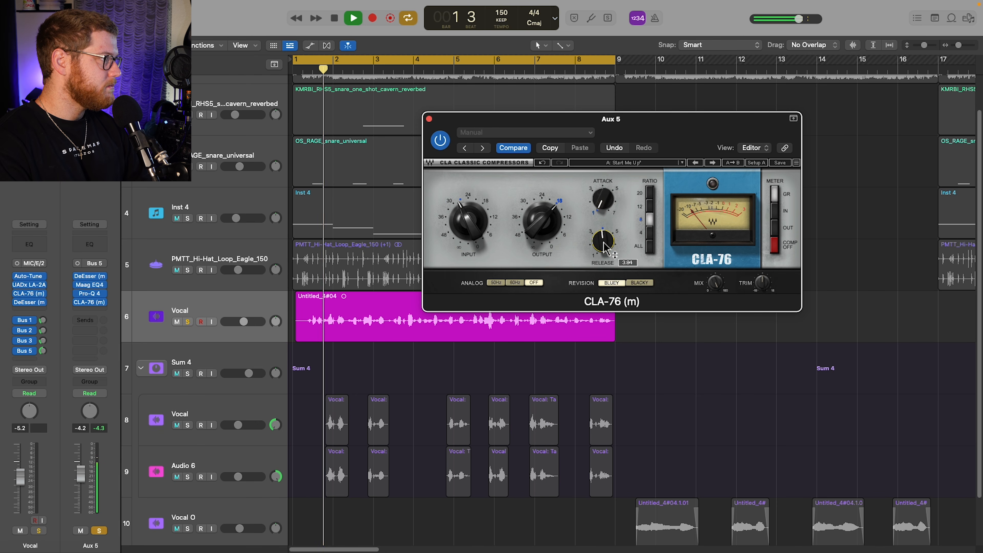
drag(592, 72, 609, 178)
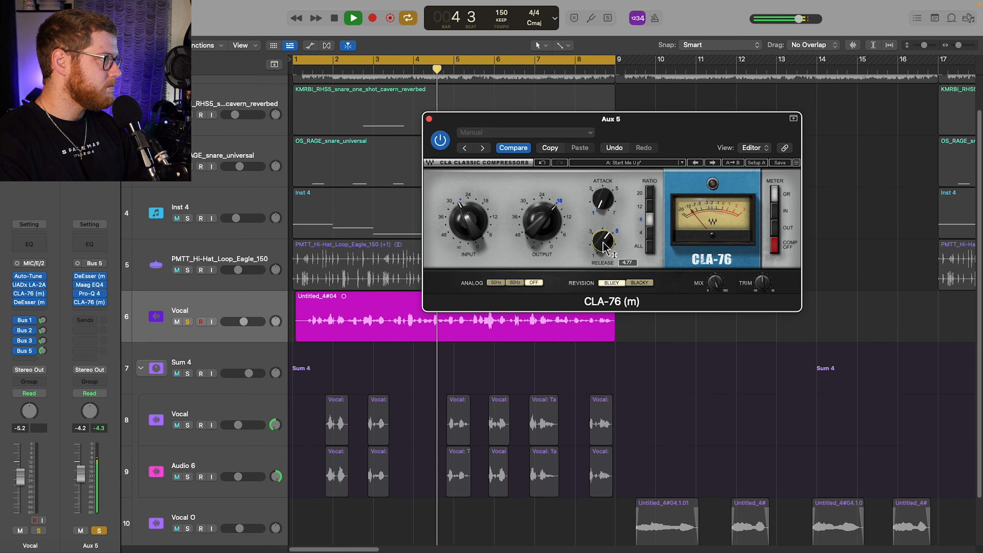
Audition the CLA-76 attack at about 6.94 during playback, bring it back down to a low value and close the compressor
drag(599, 203, 627, 52)
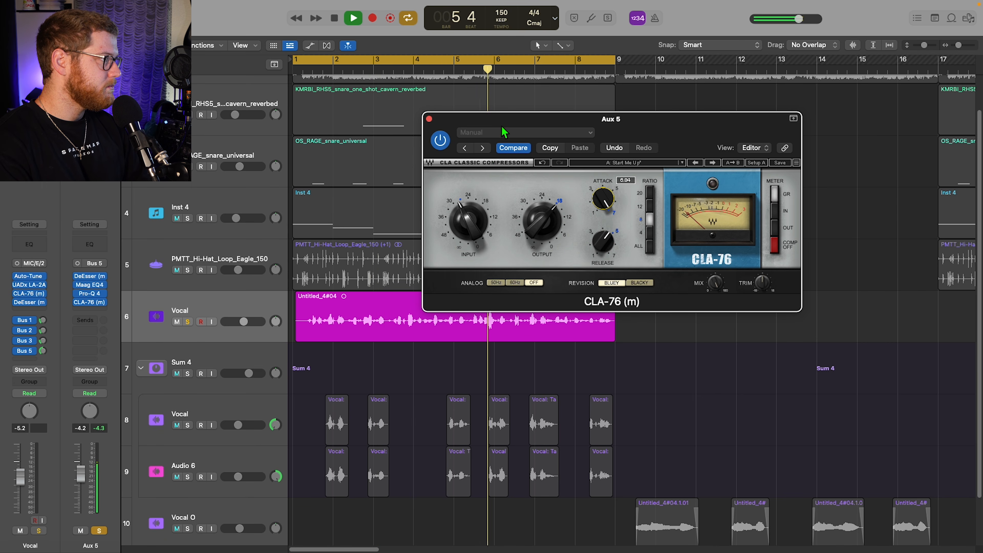
drag(520, 203, 551, 340)
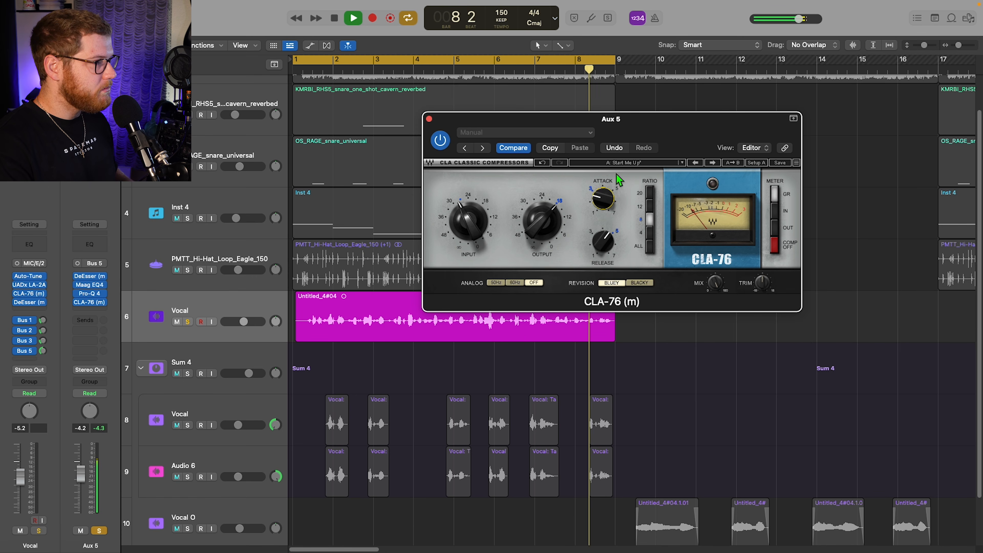
key(space)
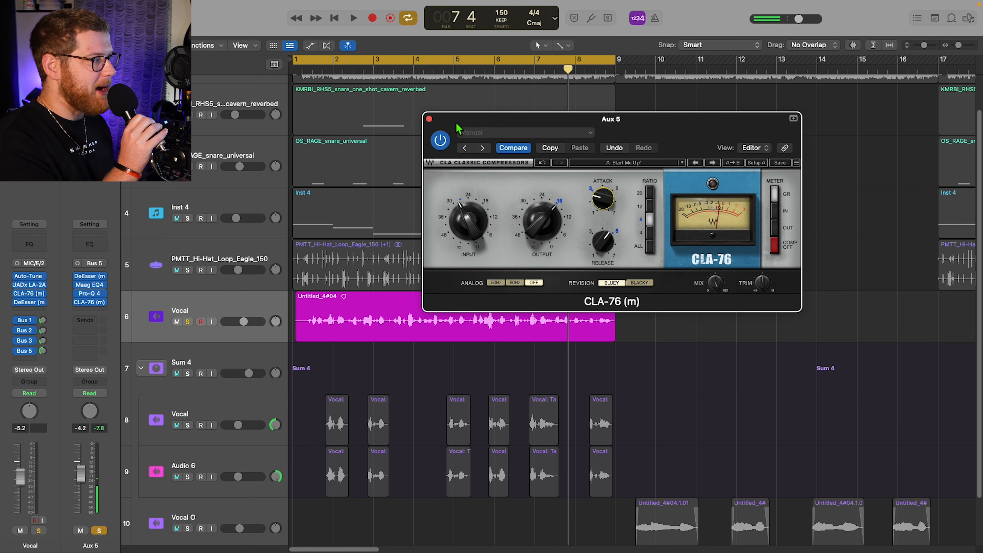
click(429, 119)
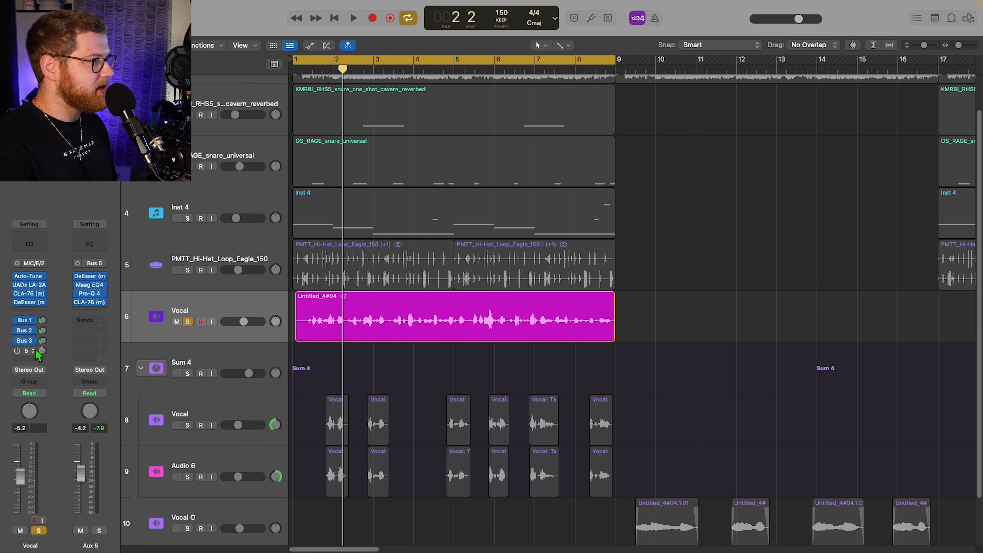
Play the soloed vocal with the Bus 5 send bypassed, re-enable it and blend Aux 5 up from -46.0 to about -10.6 dB
key(space)
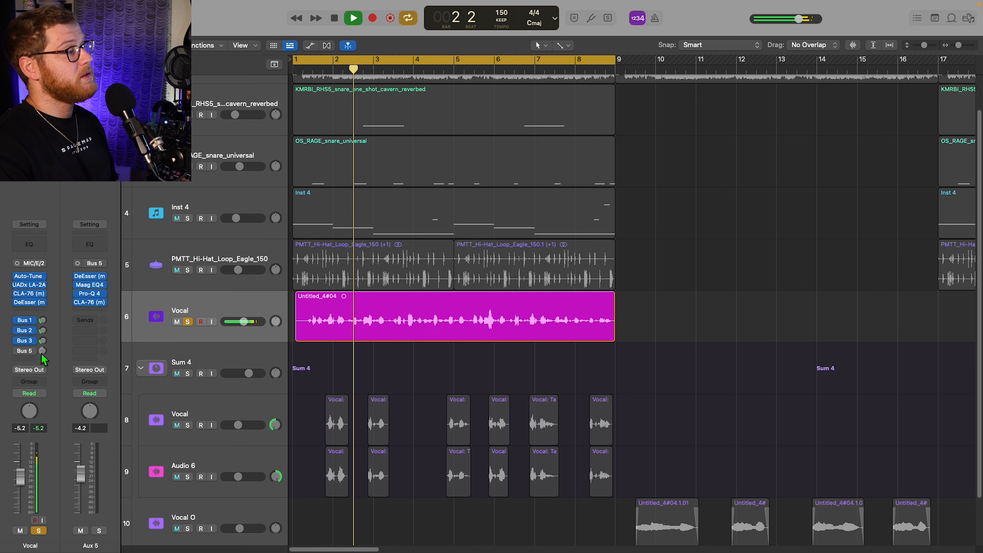
key(space)
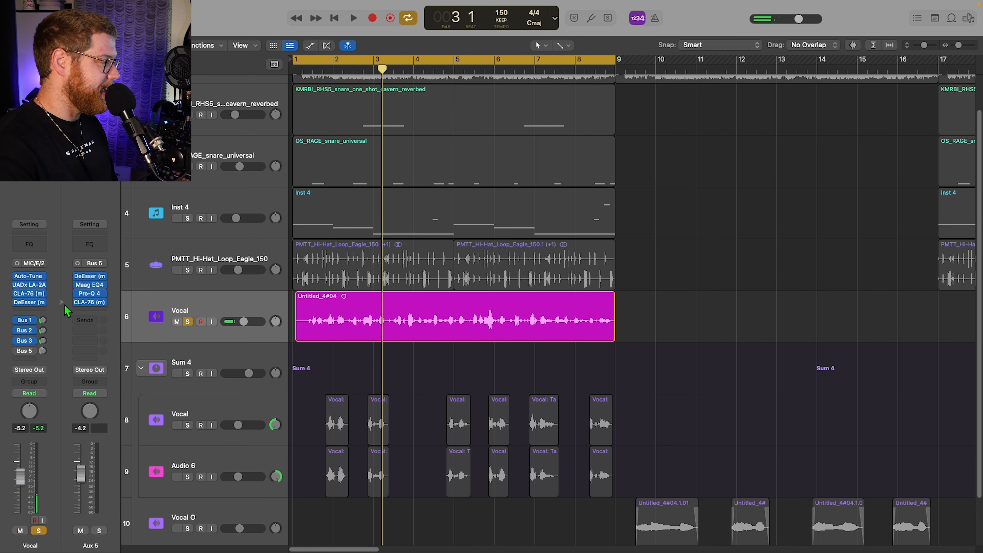
key(space)
drag(81, 475, 80, 507)
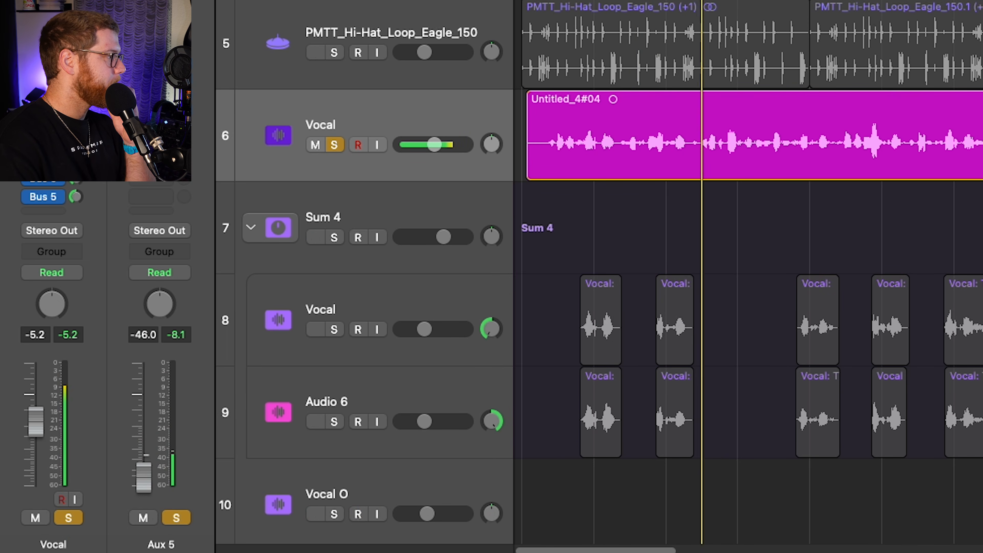
drag(144, 477, 143, 434)
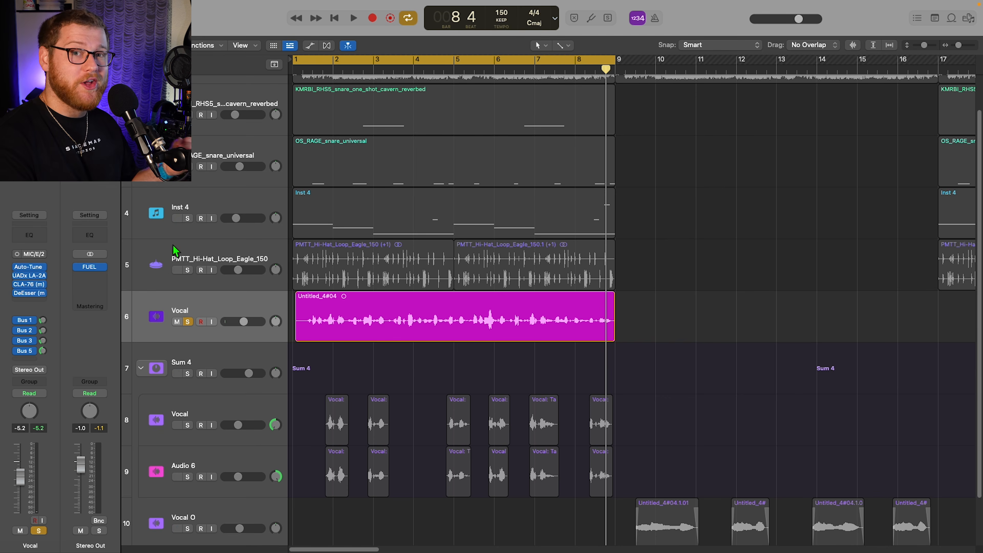
Browse the user channel strip settings for Aux 5 without loading one
click(103, 225)
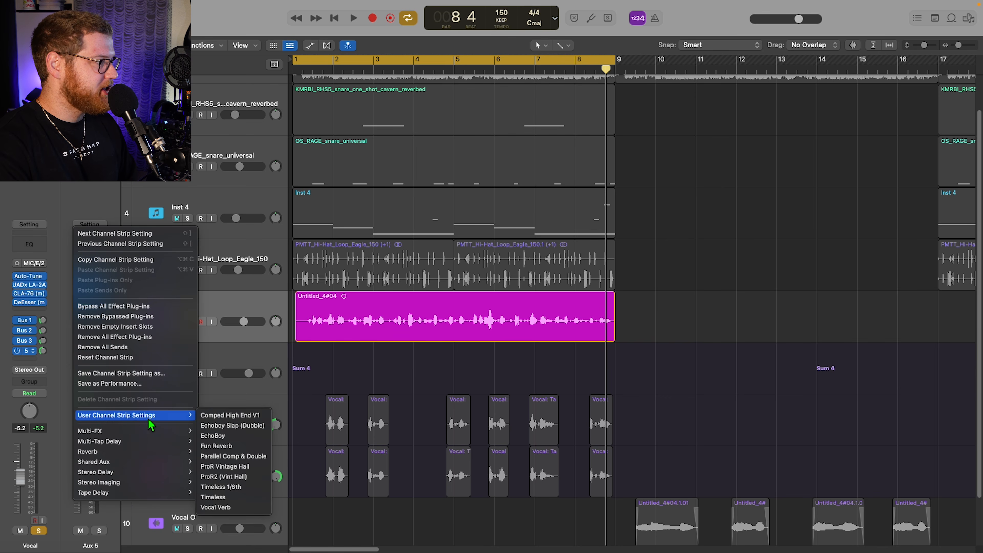
click(744, 336)
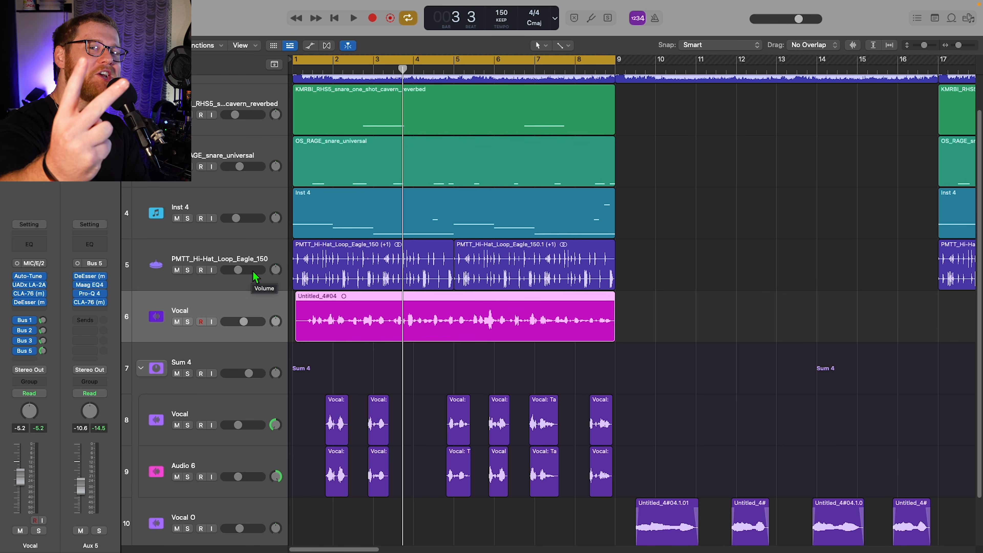
Add a Bus 6 send to the Vocal track and insert a stereo Doubler2 on Aux 6
click(25, 360)
click(27, 433)
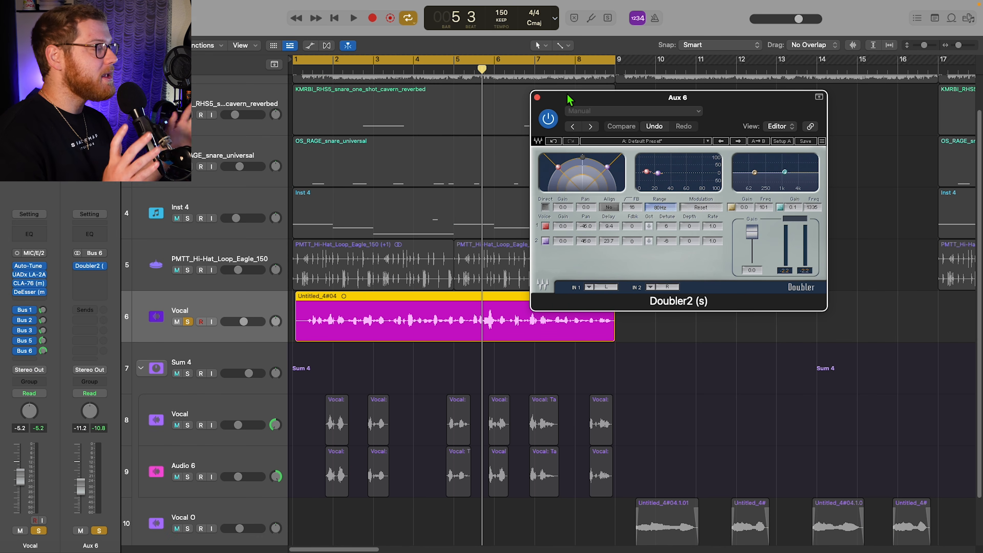
drag(740, 112, 568, 148)
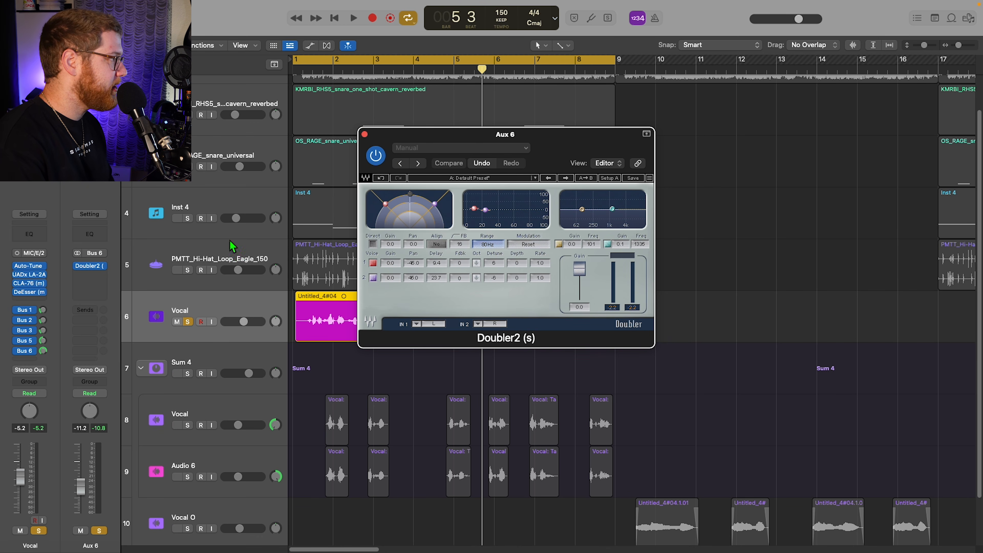
Insert ChromaGlow after Doubler2 on Aux 6, using the Modern Tube model with the drive at 68%
click(93, 280)
text(chr)
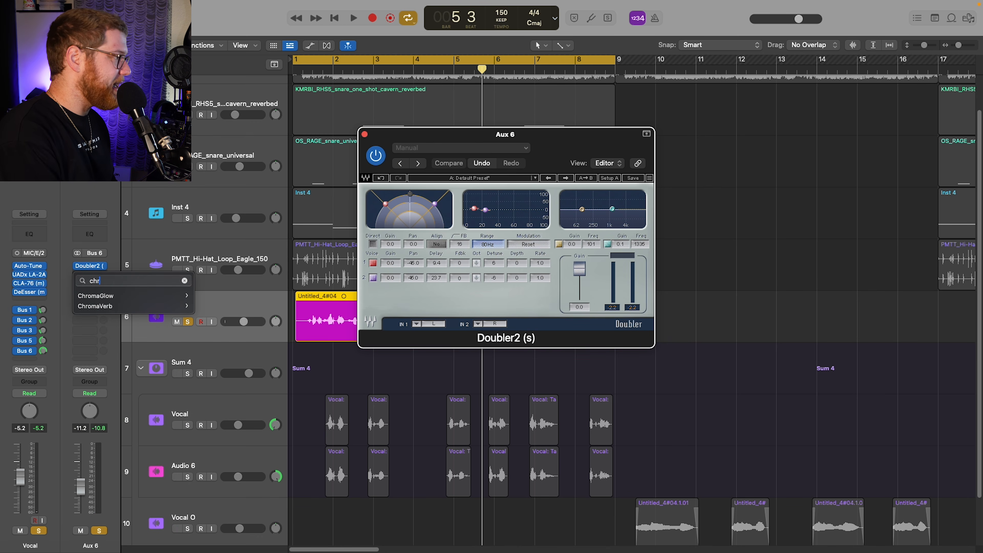
key(Return)
key(space)
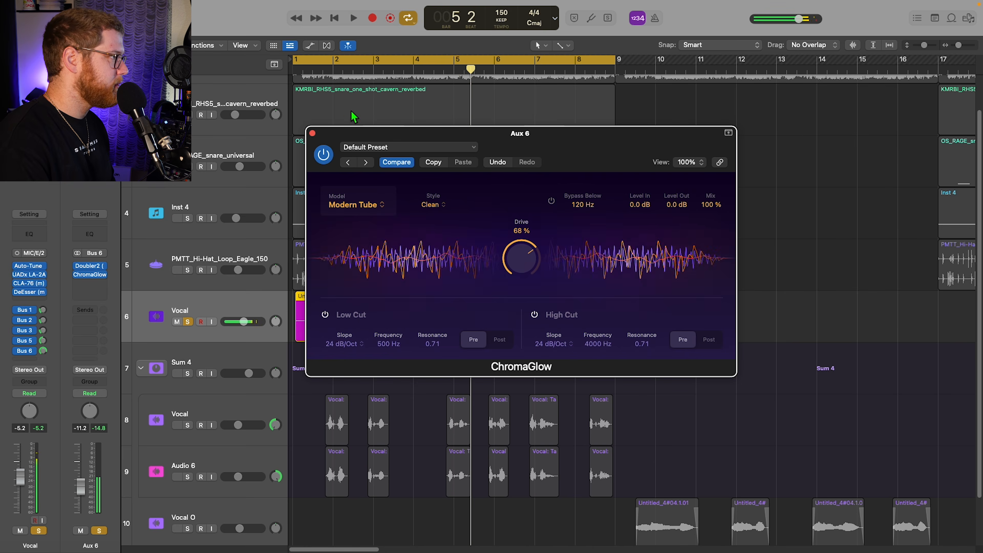
Insert a stereo CLA-76 compressor after ChromaGlow on Aux 6 and set its attack to about 3.42 during playback
key(space)
text(c)
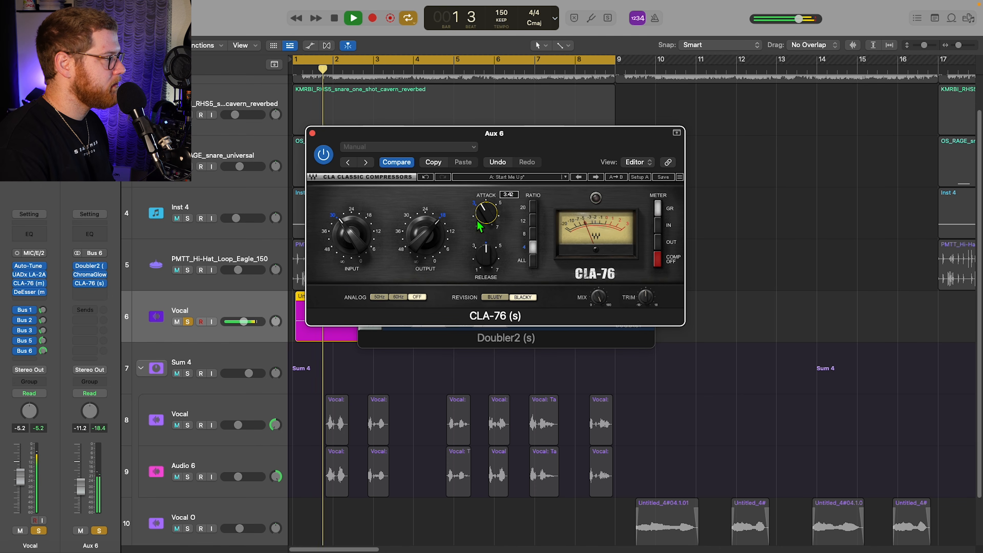
mouse_move(363, 223)
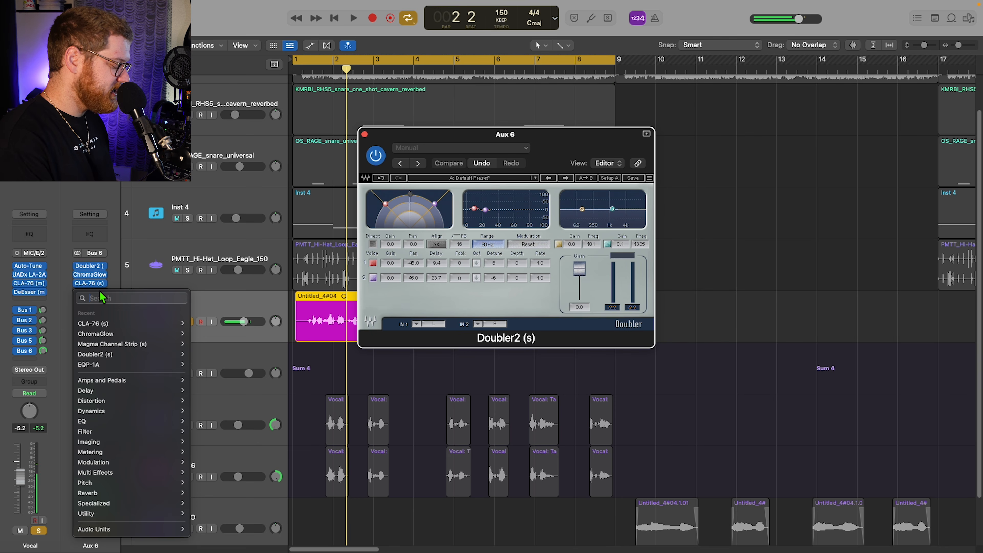
Insert a stereo DeEsser after the CLA-76 on Aux 6, adjust it during playback and audition the effects in the full mix
text(dee)
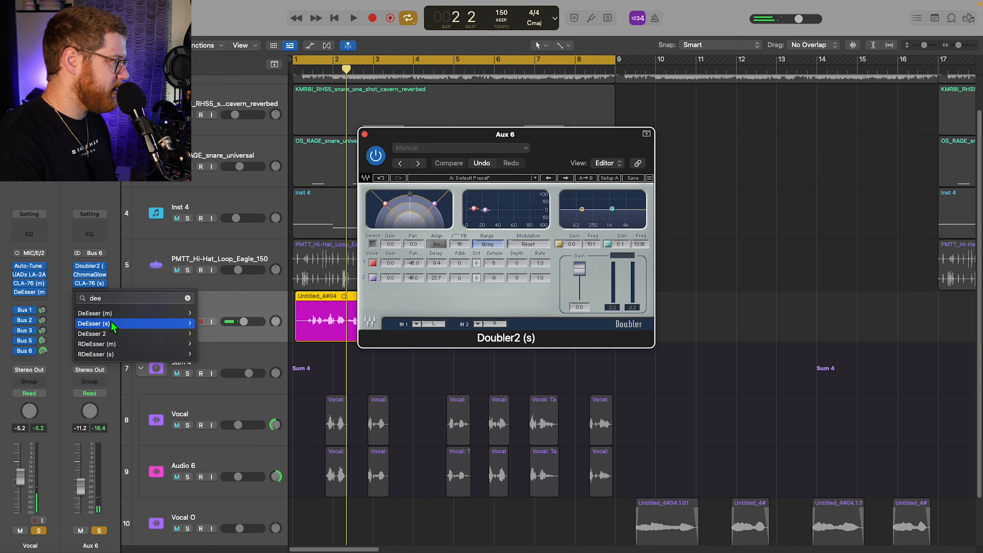
click(113, 326)
key(space)
drag(373, 255, 376, 278)
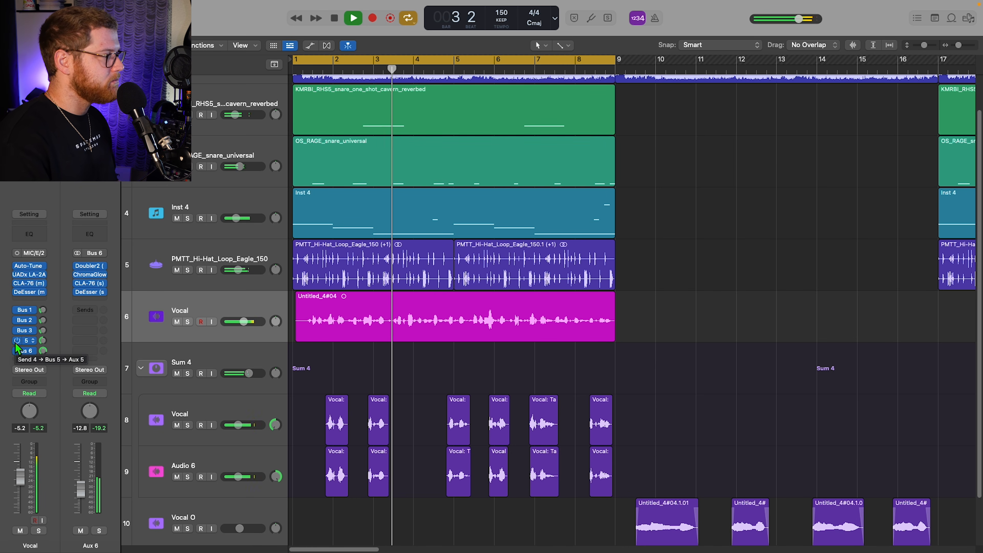
key(space)
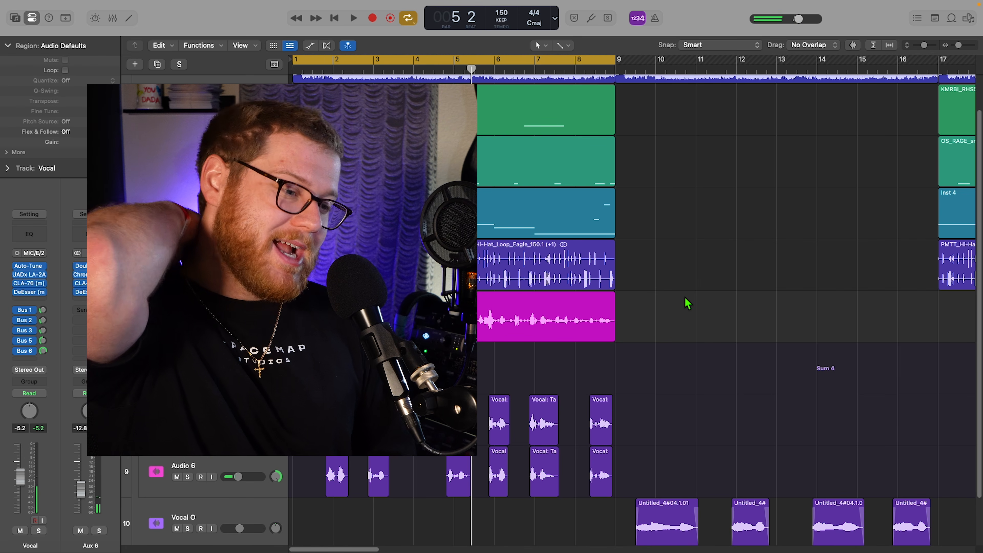